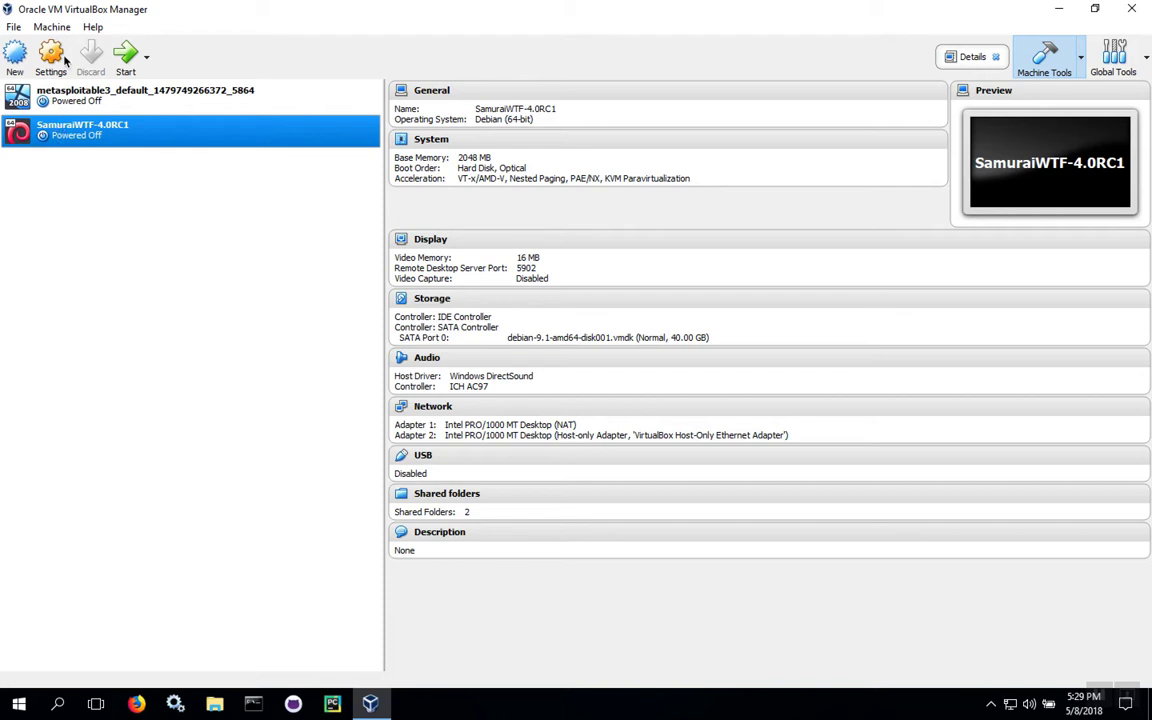
Start the Export Appliance wizard for SamuraiWTF-4.0RC1 and continue past the machine selection
{"action": "left_click", "coordinate": [14, 28]}
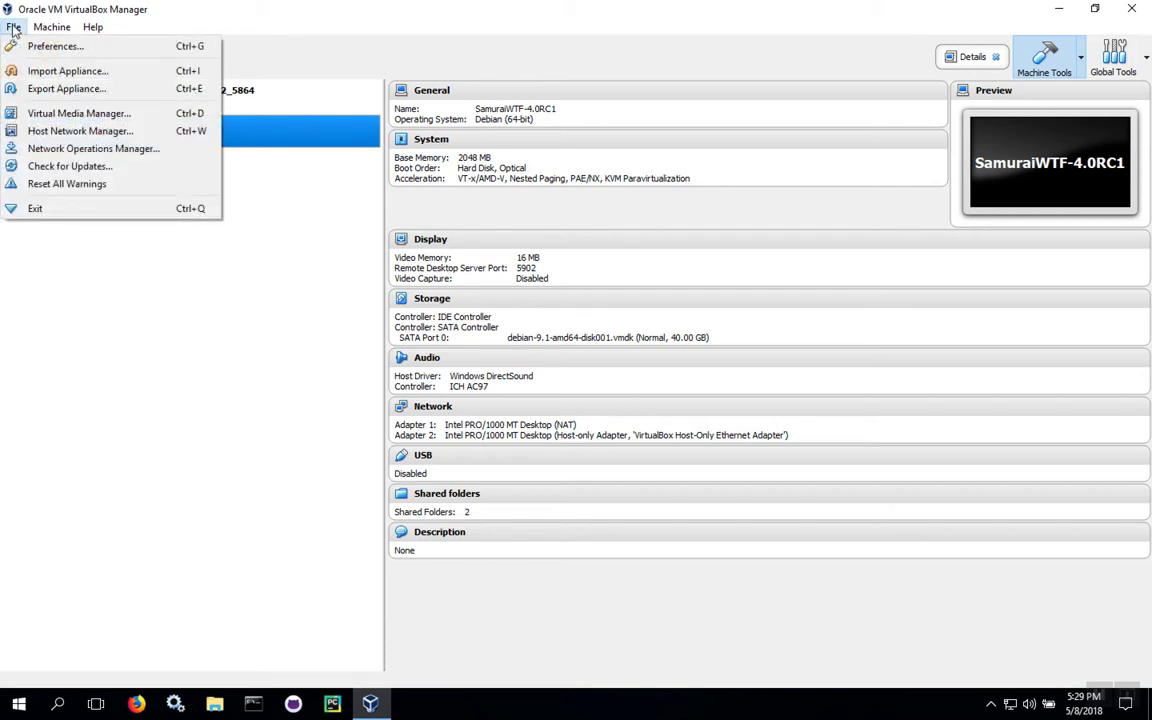
{"action": "left_click", "coordinate": [32, 90]}
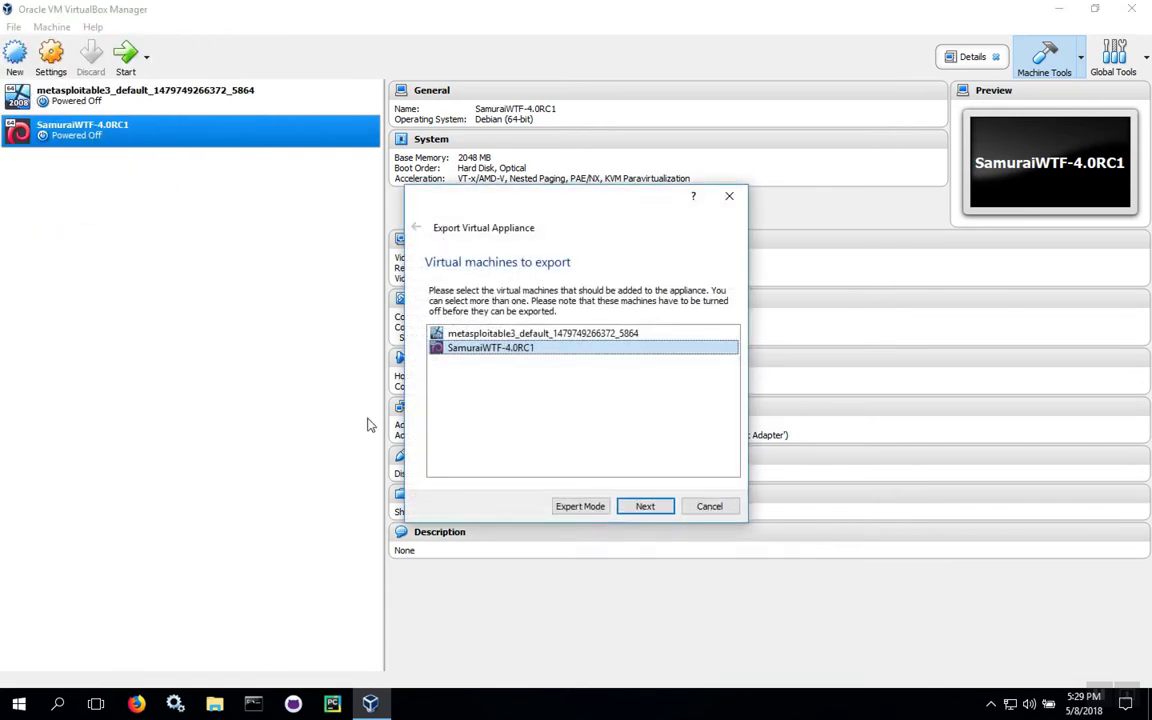
{"action": "left_click", "coordinate": [645, 507]}
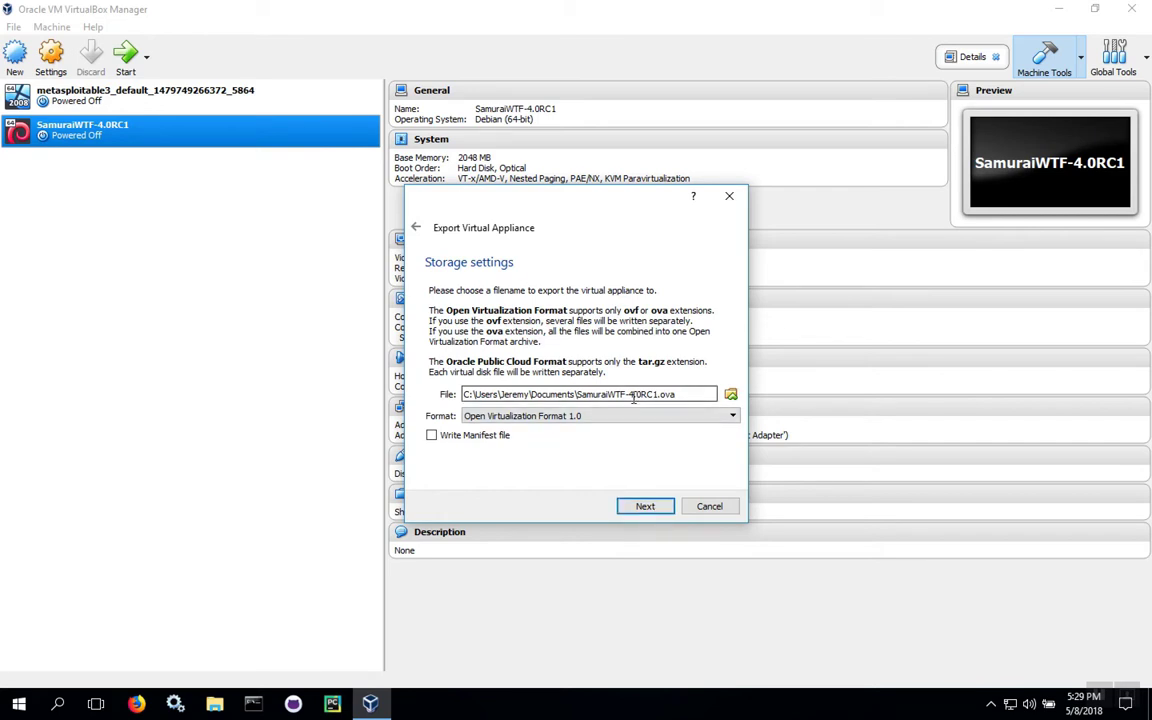
Save the export as SamuraiWTF-4.0RC1.ova in Z:\VM-Shared-Folder on the Shared Folders drive
{"action": "left_click", "coordinate": [731, 395]}
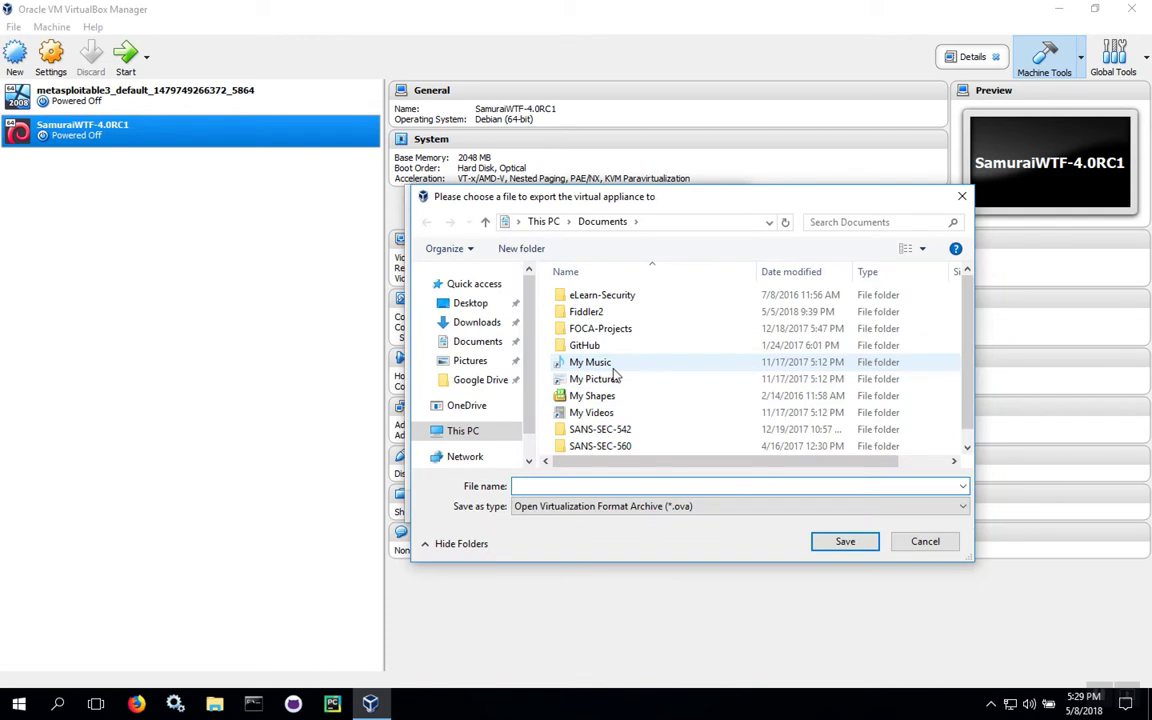
{"action": "scroll", "coordinate": [482, 310], "scroll_direction": "down", "scroll_amount": 1}
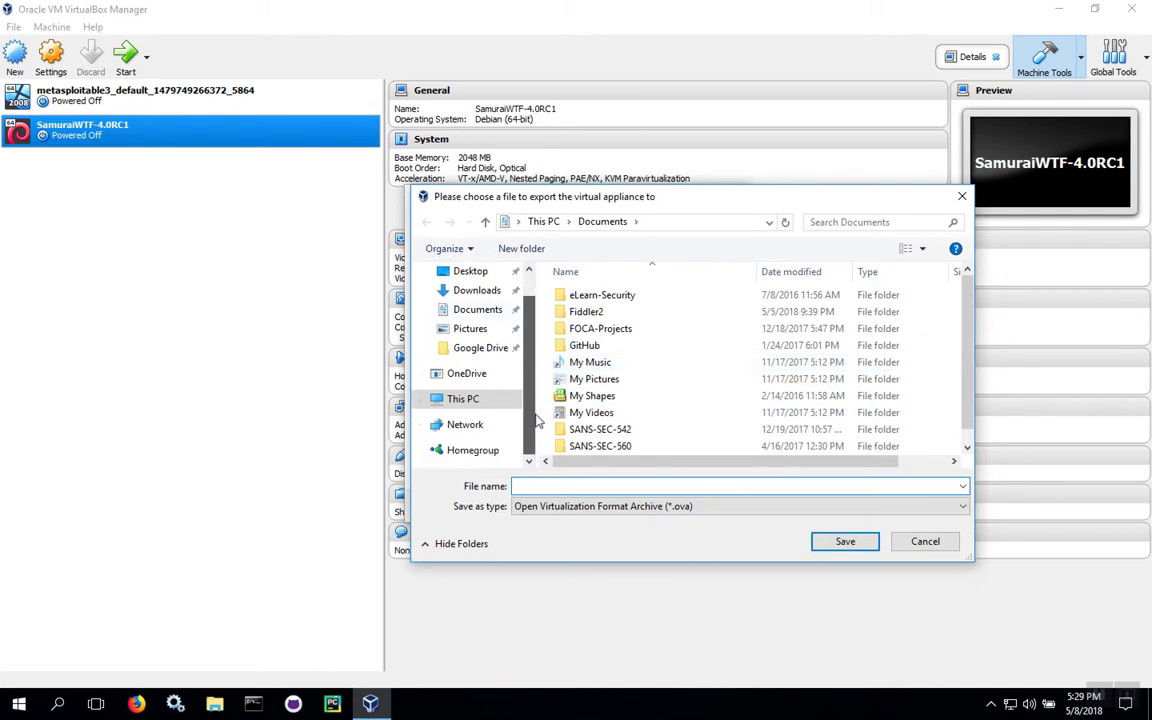
{"action": "left_click", "coordinate": [463, 400]}
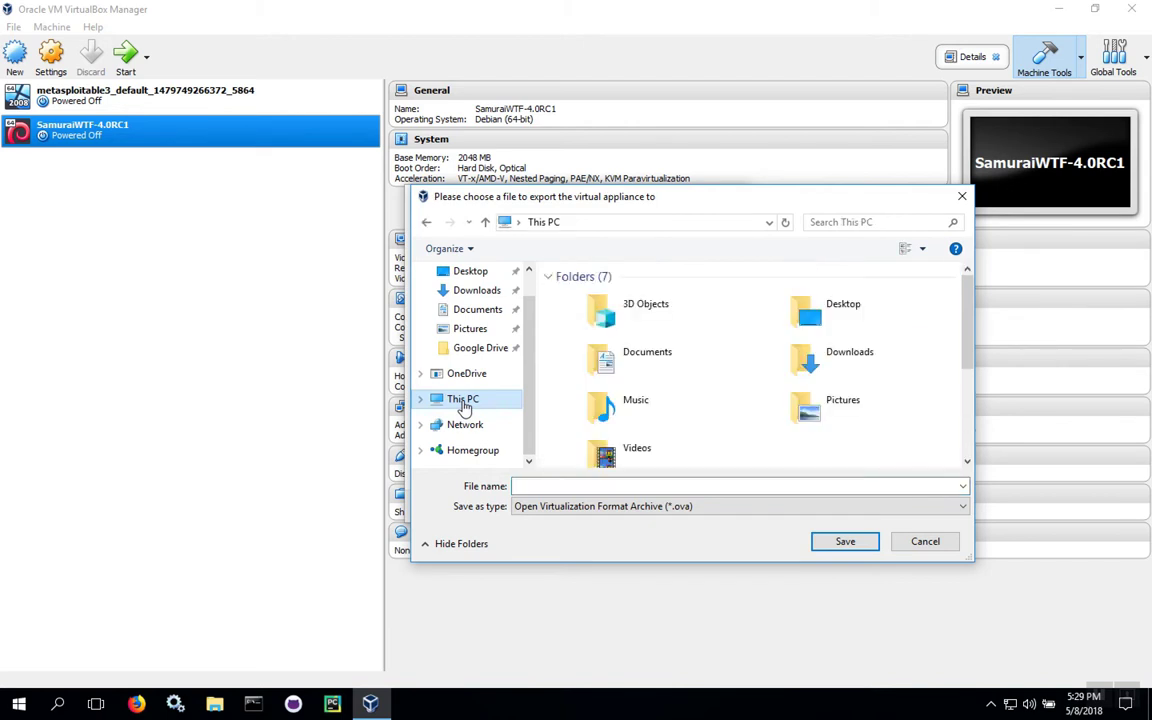
{"action": "scroll", "coordinate": [650, 437], "scroll_direction": "down", "scroll_amount": 3}
{"action": "double_click", "coordinate": [648, 440]}
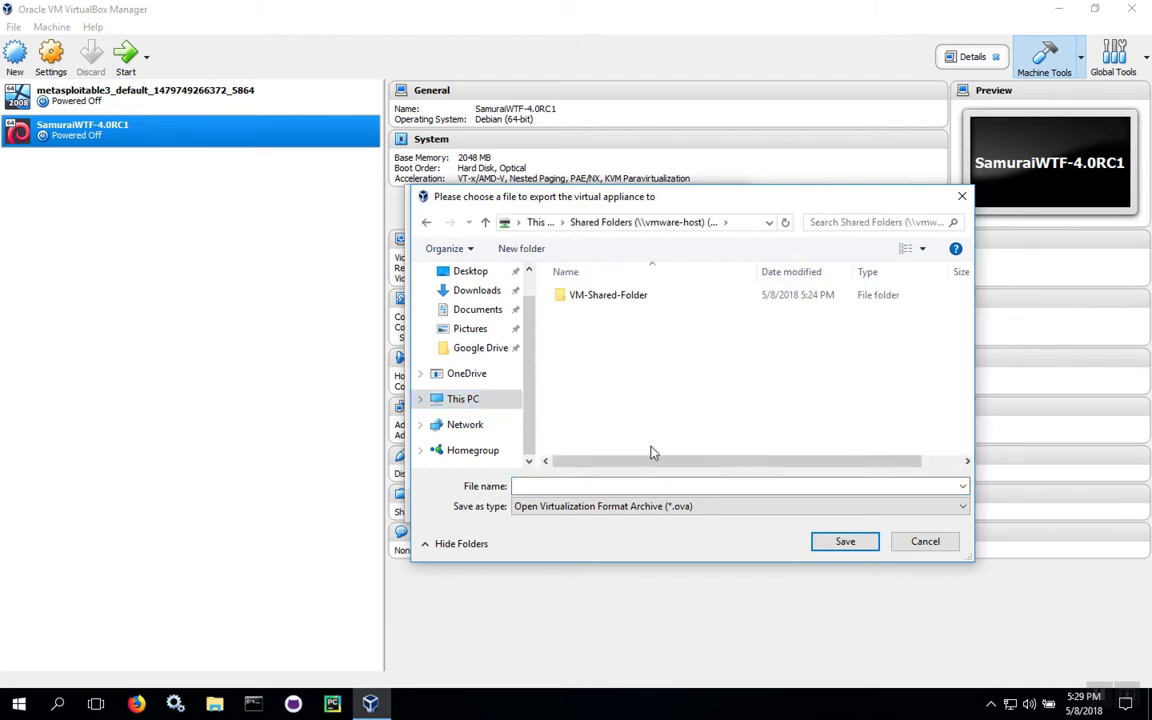
{"action": "double_click", "coordinate": [603, 296]}
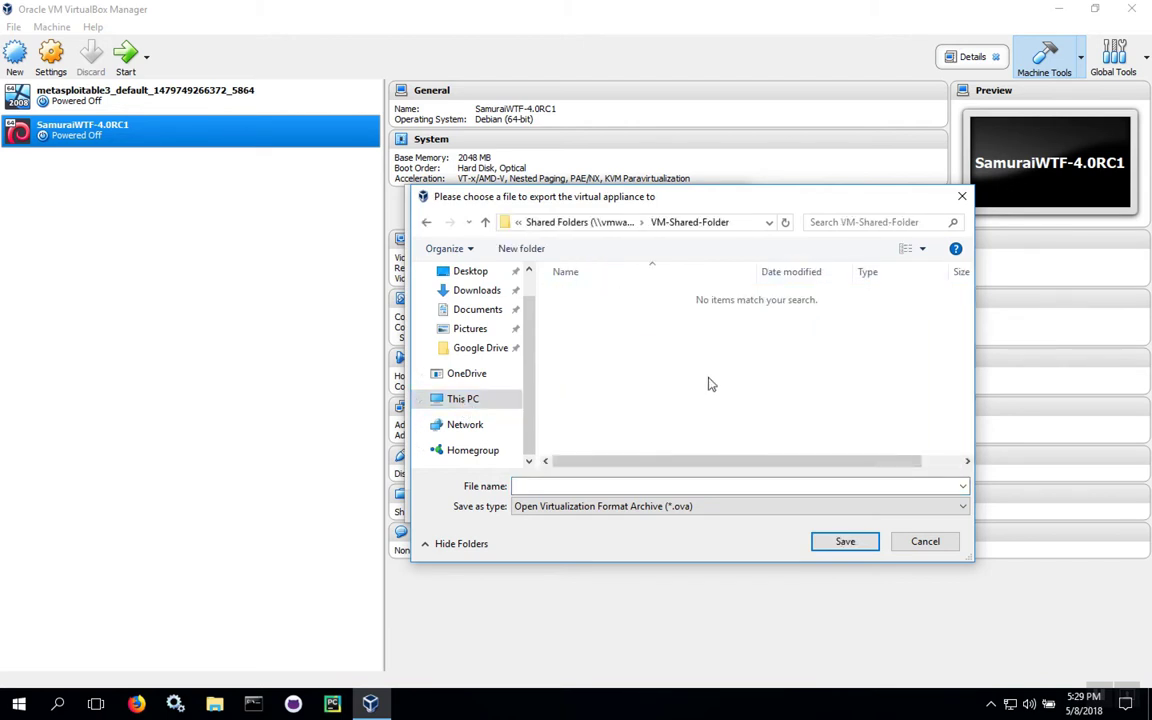
{"action": "left_click", "coordinate": [630, 487]}
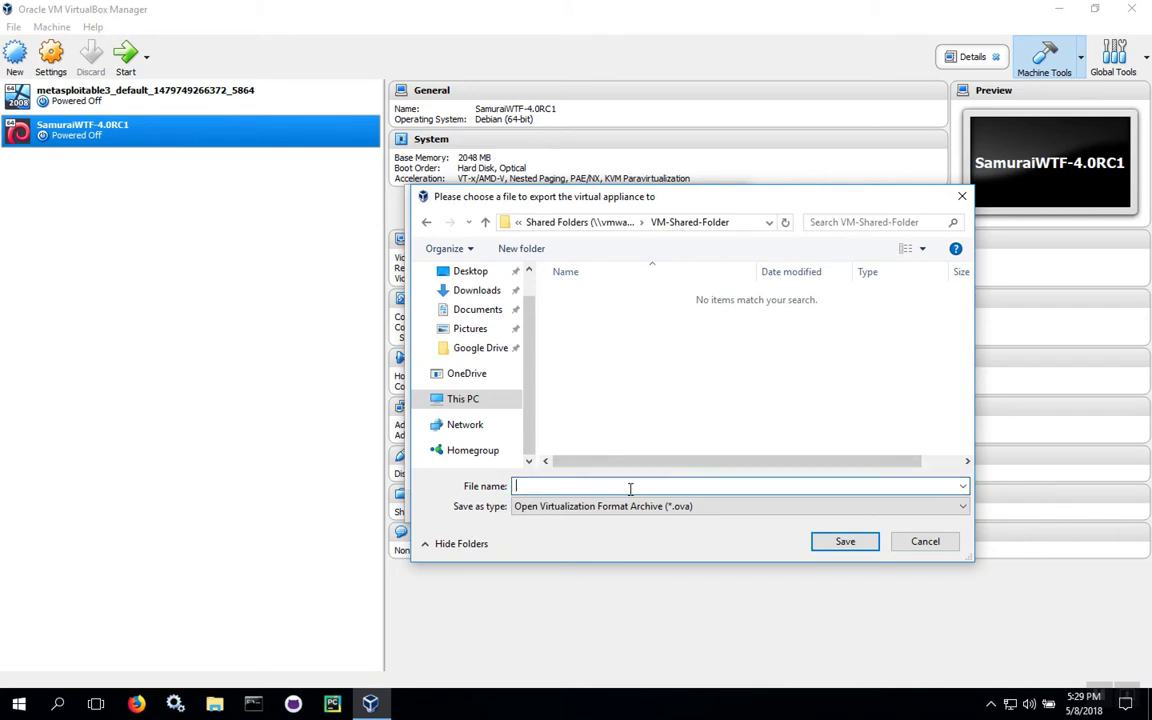
{"action": "type", "text": "SamuraiWTF-4.0RC1.ova"}
{"action": "left_click", "coordinate": [840, 542]}
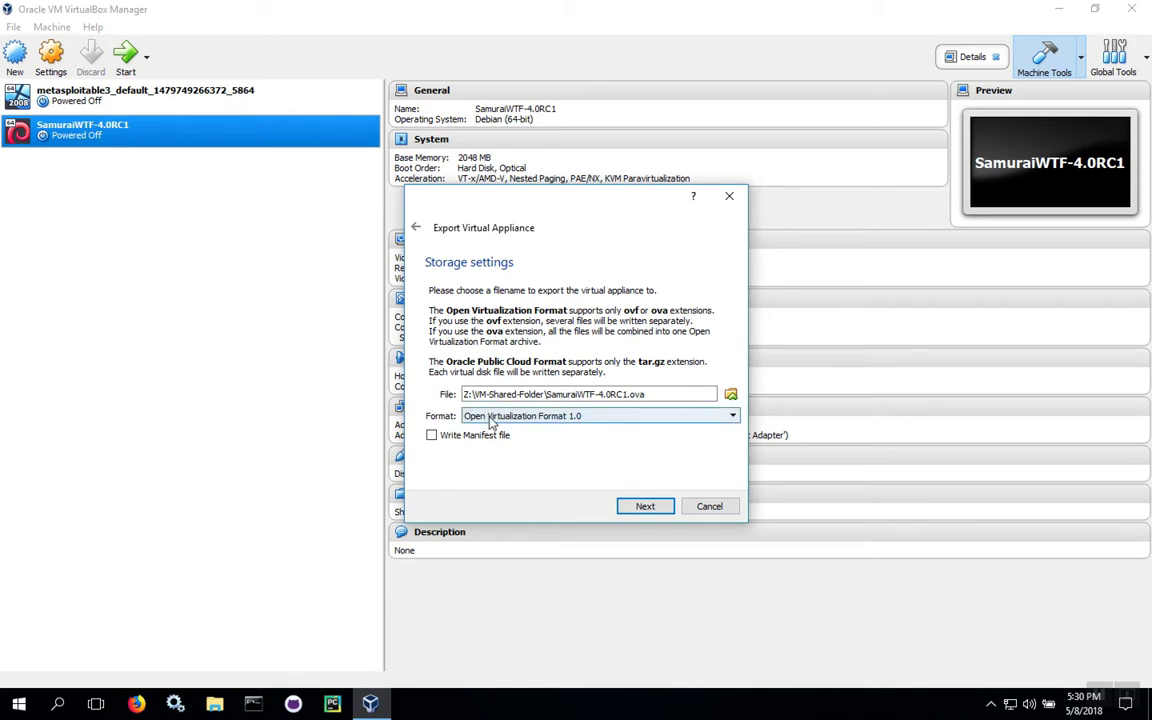
Choose Open Virtualization Format 1.0 from the Format dropdown
{"action": "left_click", "coordinate": [489, 418]}
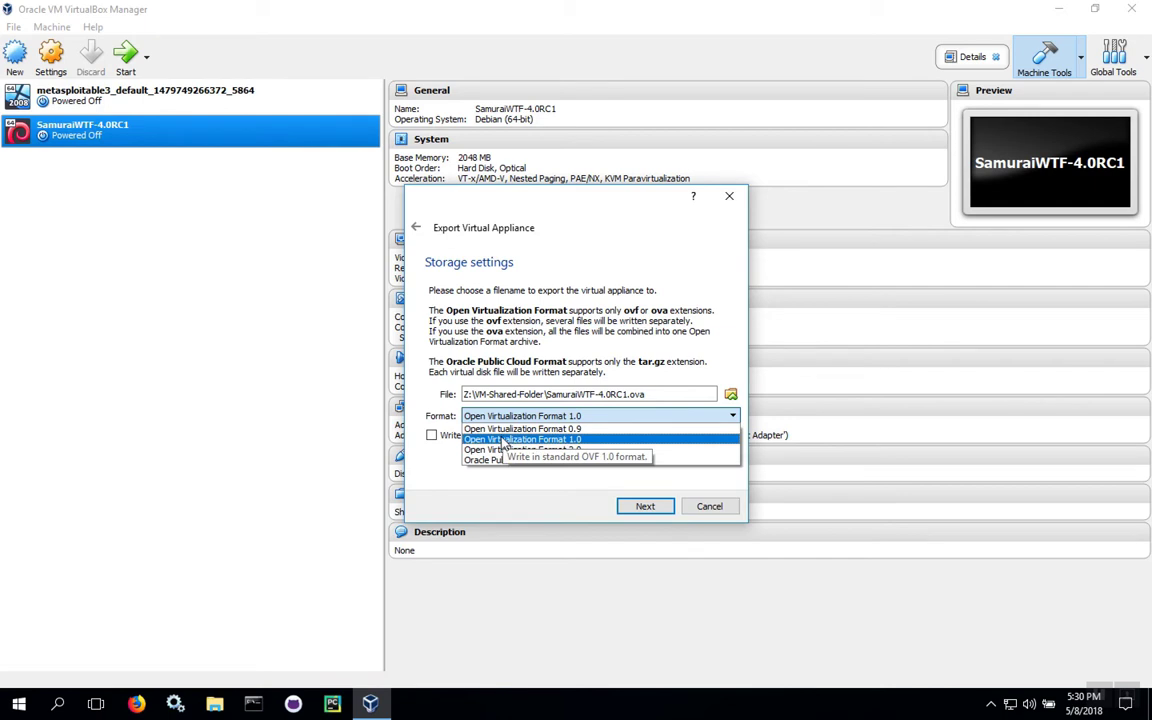
{"action": "left_click", "coordinate": [503, 440]}
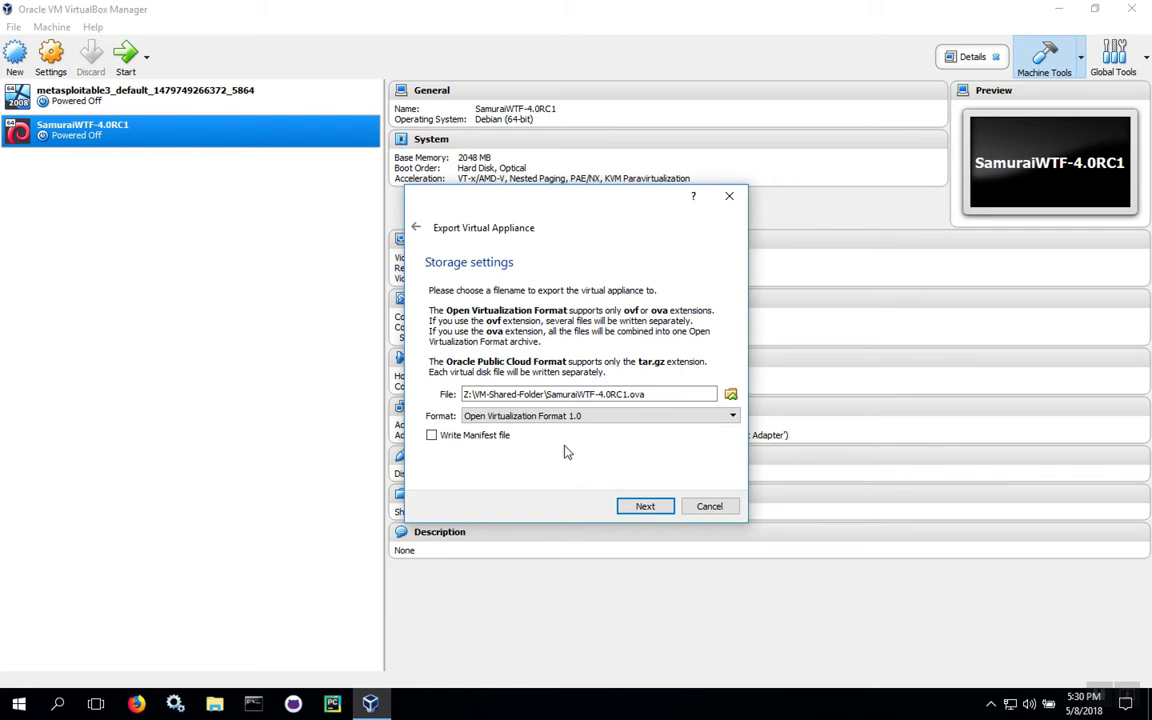
Accept the default appliance settings and export SamuraiWTF-4.0RC1.ova
{"action": "left_click", "coordinate": [646, 508]}
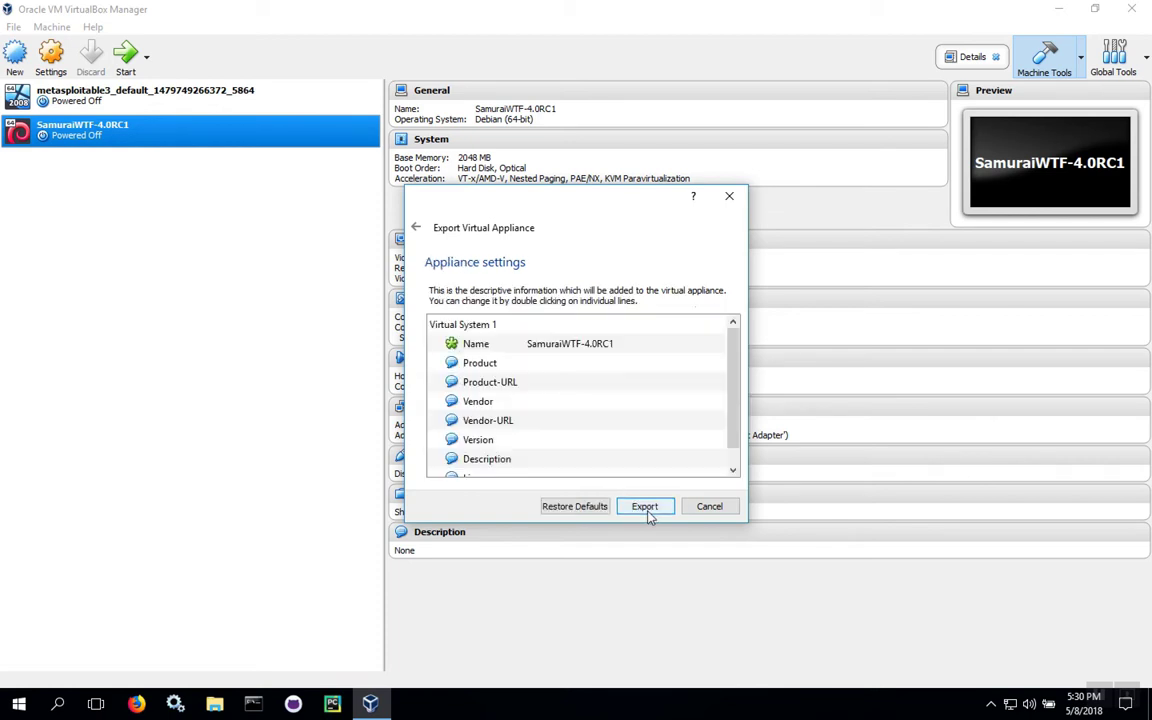
{"action": "left_click", "coordinate": [646, 508]}
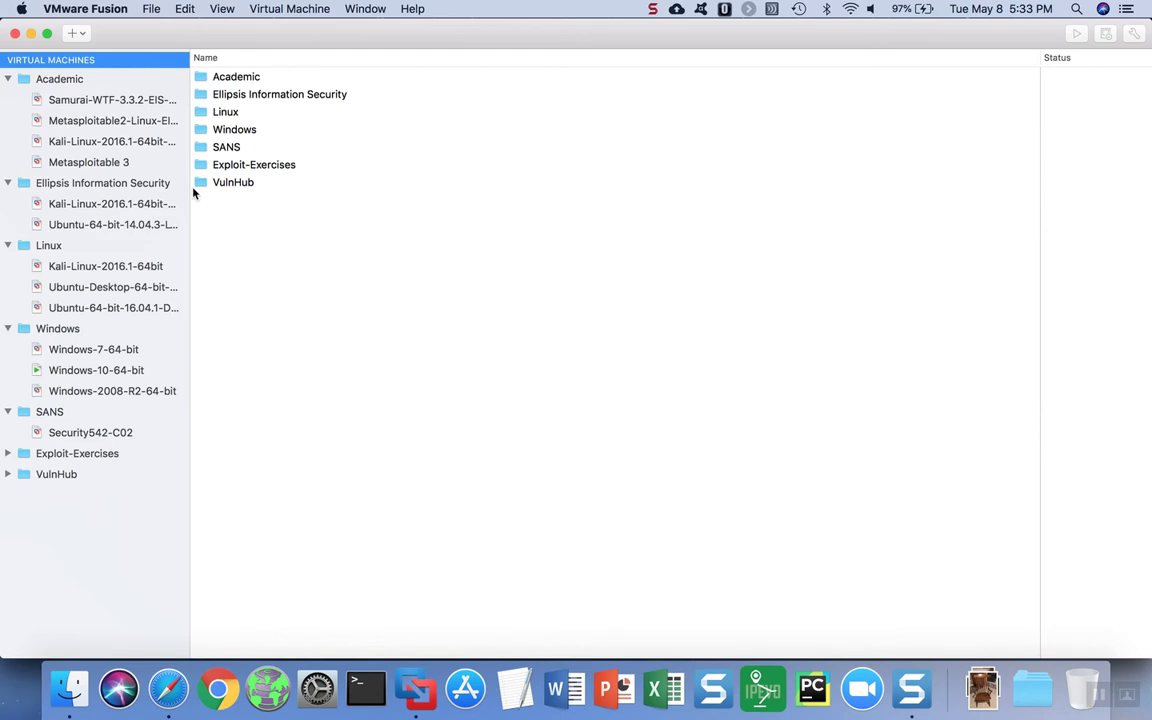
Import into VMware Fusion, selecting SamuraiWTF-4.0RC1.ova from VM-Shared-Folder as the source
{"action": "left_click", "coordinate": [110, 10]}
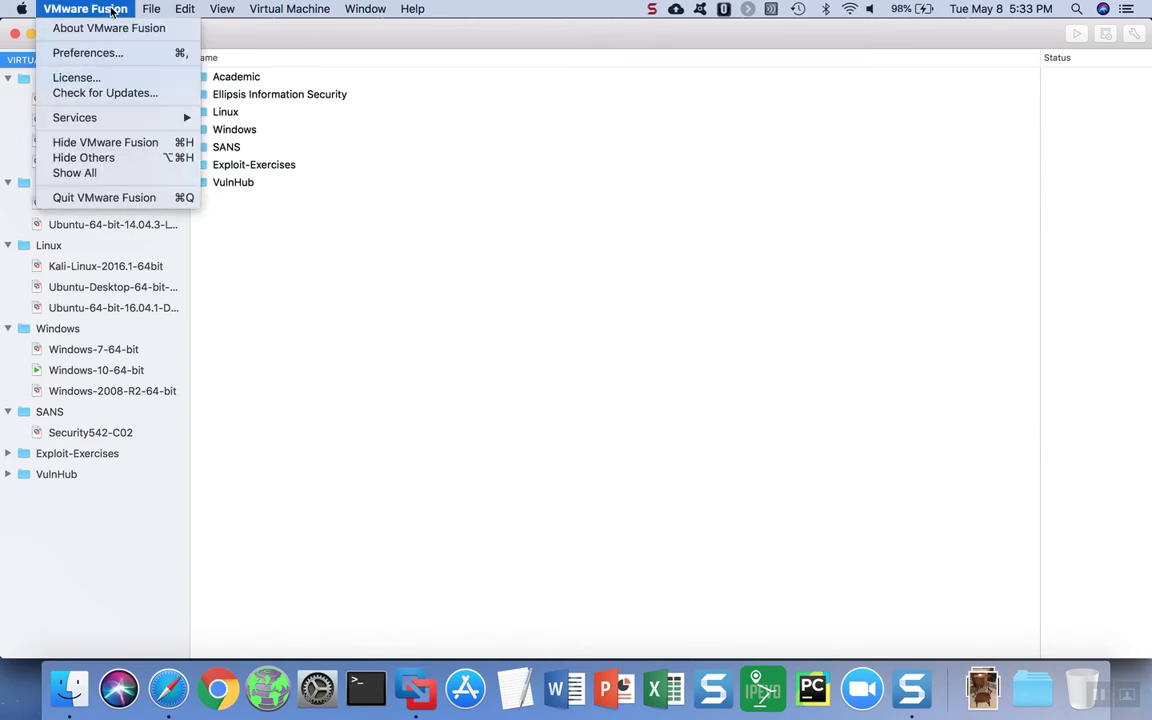
{"action": "mouse_move", "coordinate": [152, 10]}
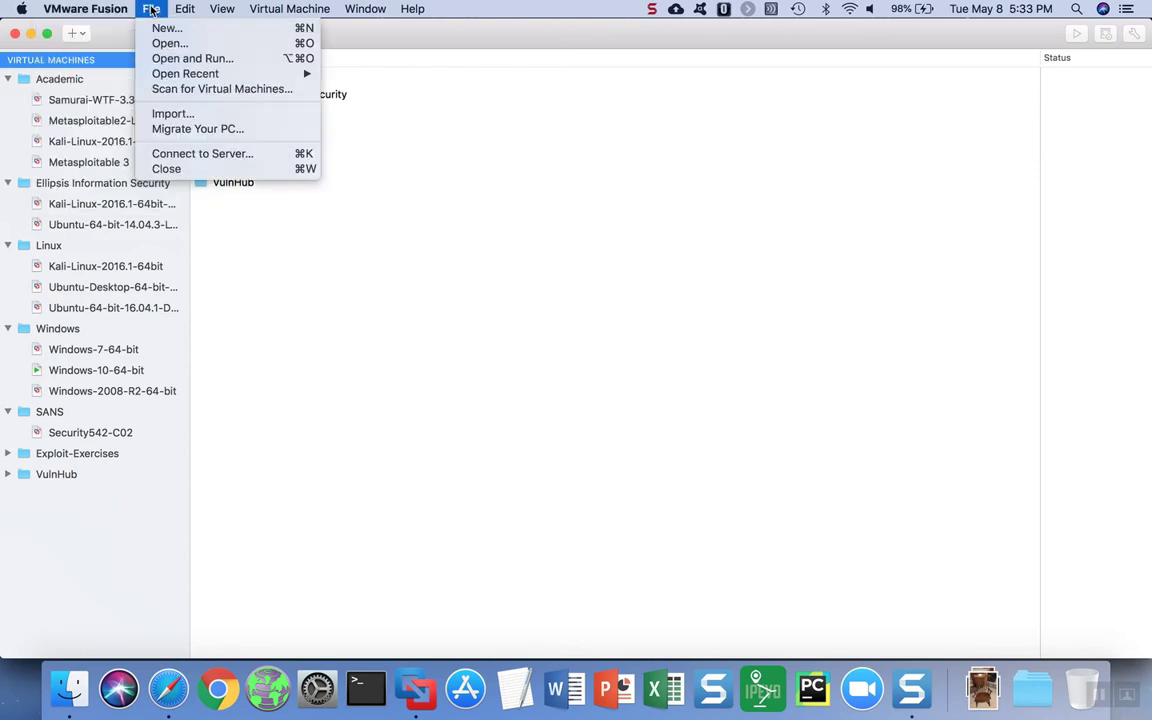
{"action": "left_click", "coordinate": [166, 115]}
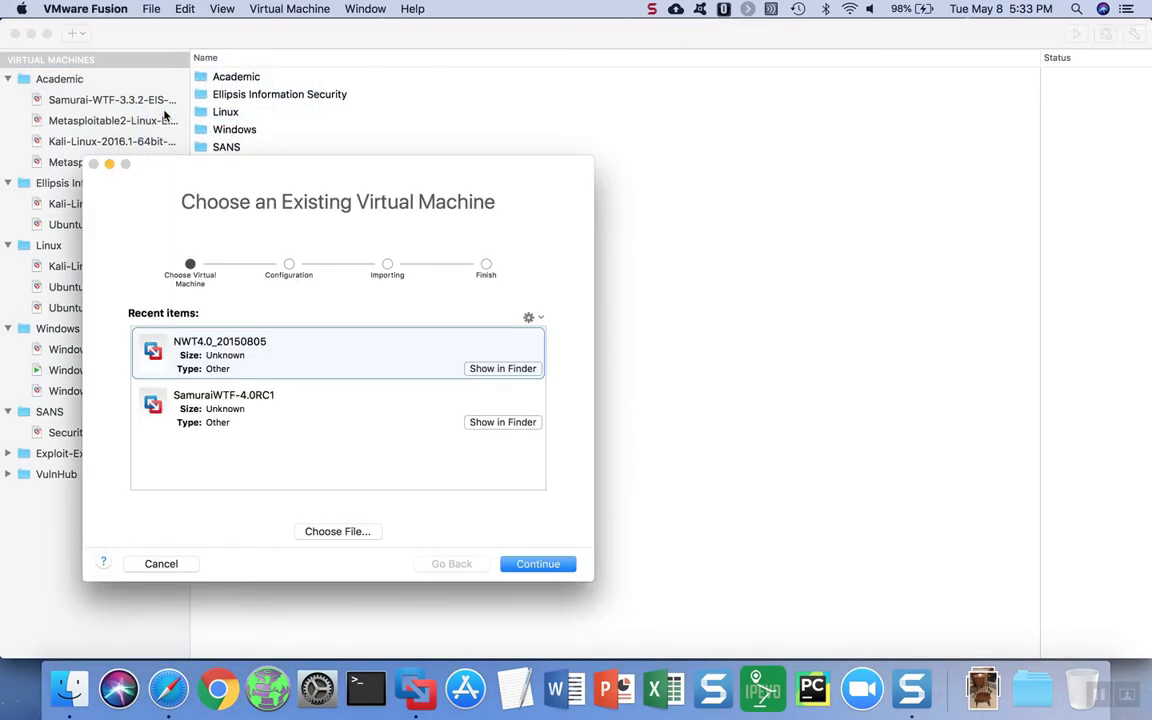
{"action": "left_click", "coordinate": [343, 533]}
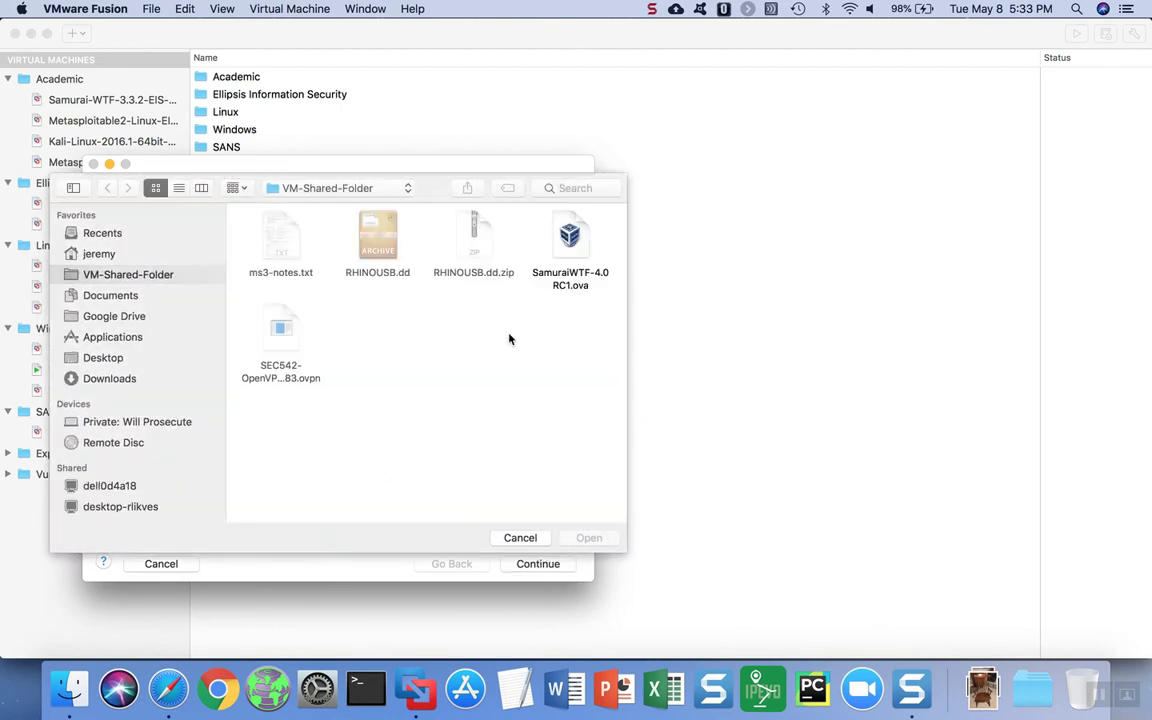
{"action": "left_click", "coordinate": [583, 244]}
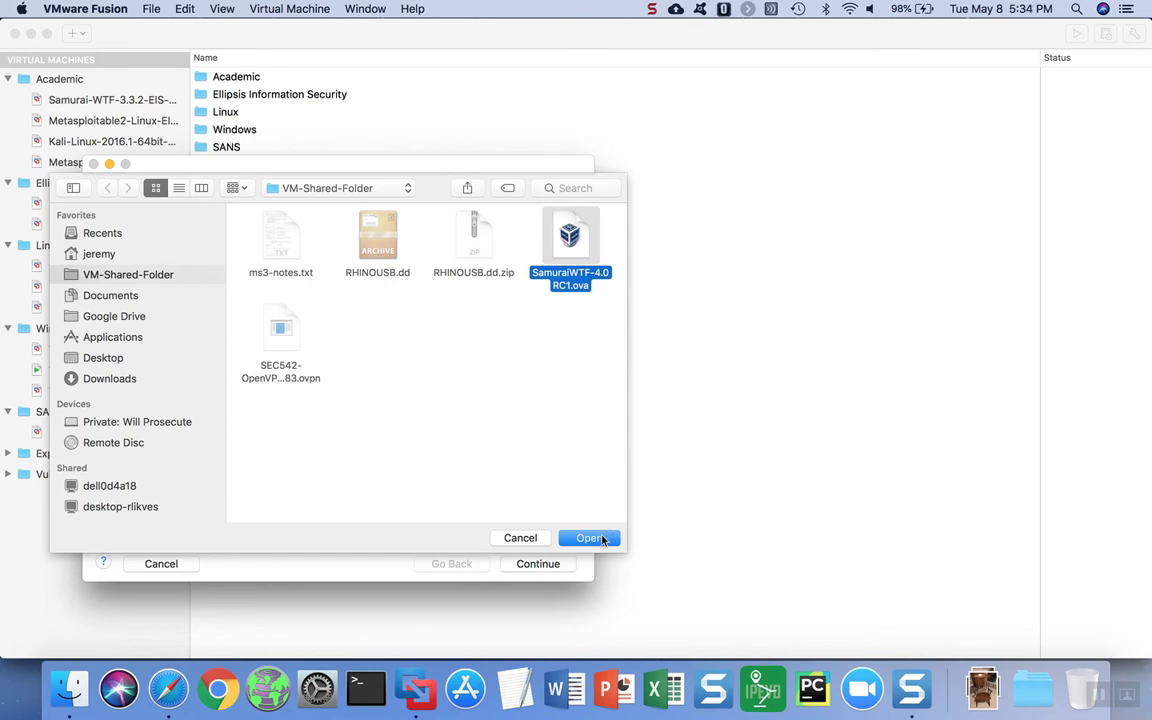
{"action": "left_click", "coordinate": [590, 538]}
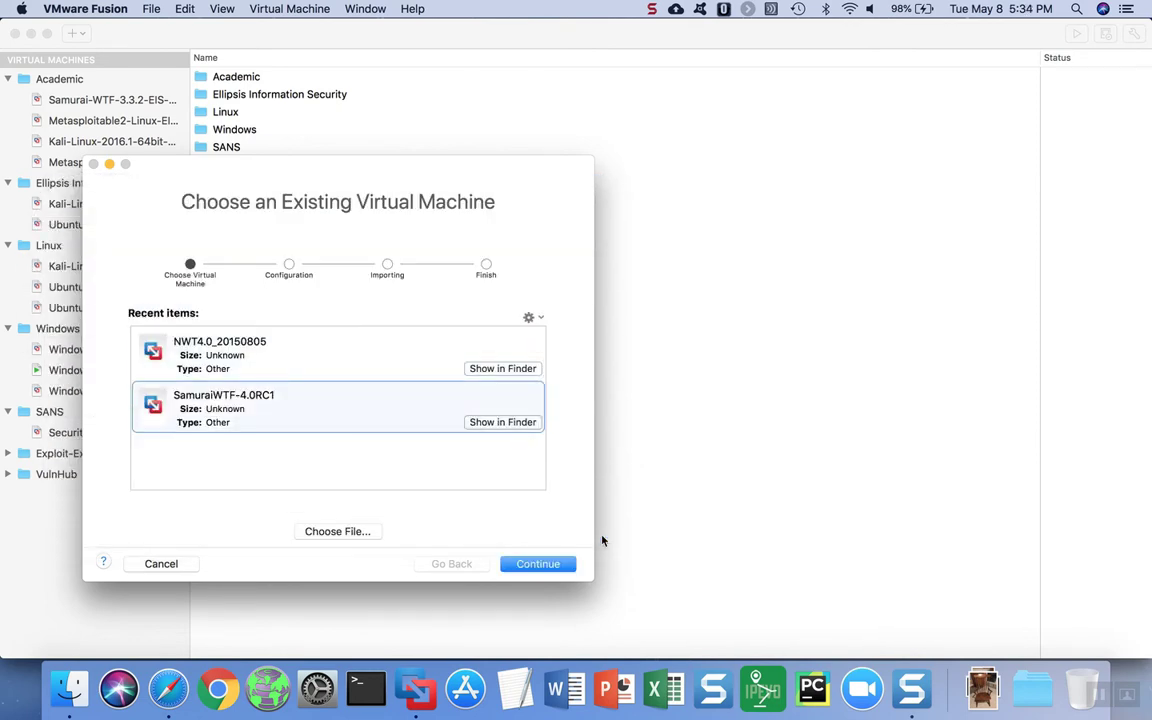
Save the import as SamuraiWTF-4.0RC1.vmwarevm in the Virtual Machines folder
{"action": "left_click", "coordinate": [538, 564]}
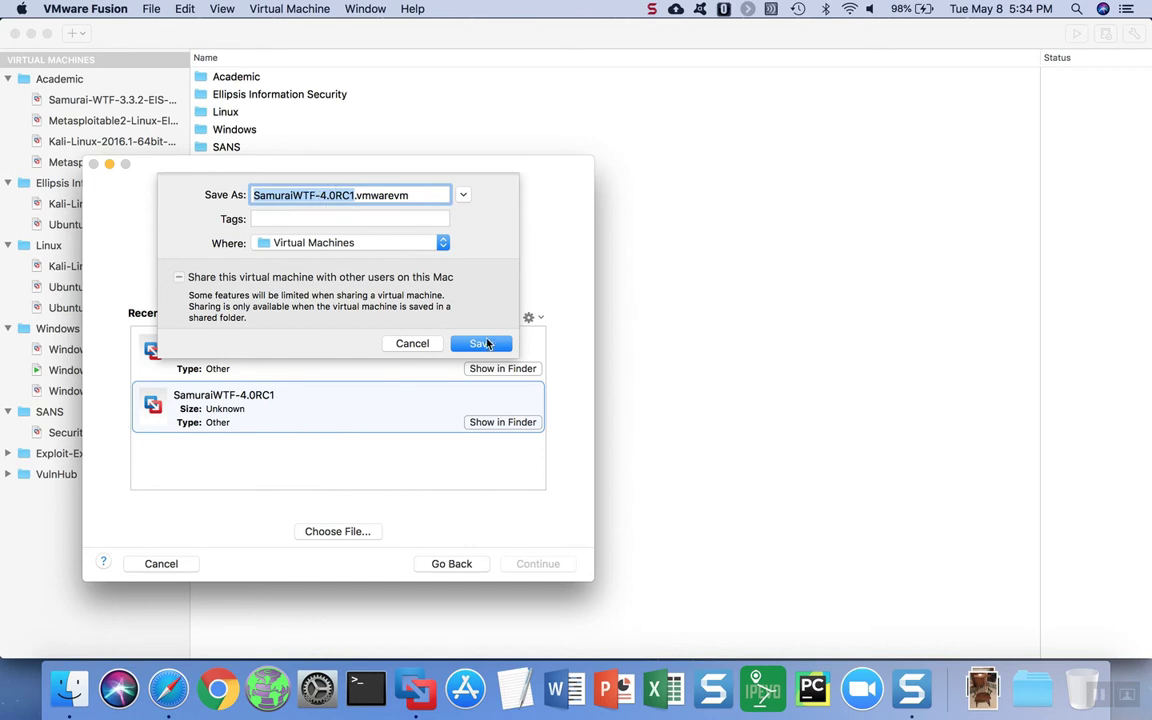
{"action": "left_click", "coordinate": [482, 343]}
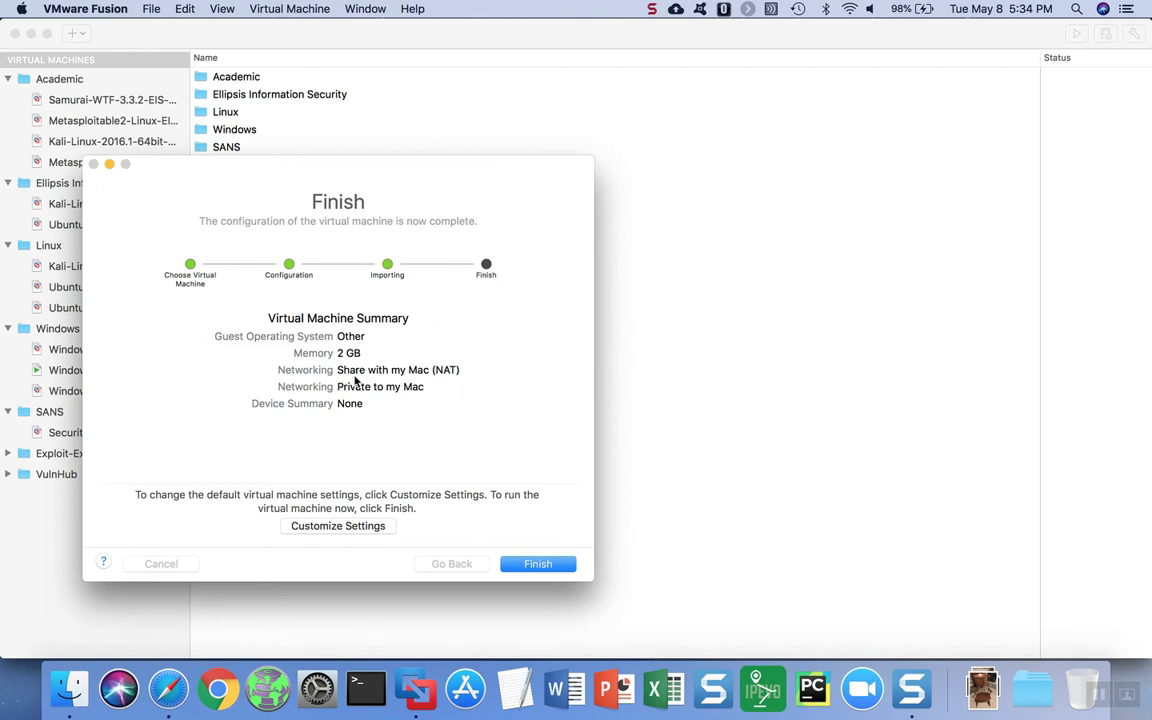
Customize the machine with 2 processor cores, review Network Adapter 2, and close Settings
{"action": "left_click", "coordinate": [340, 526]}
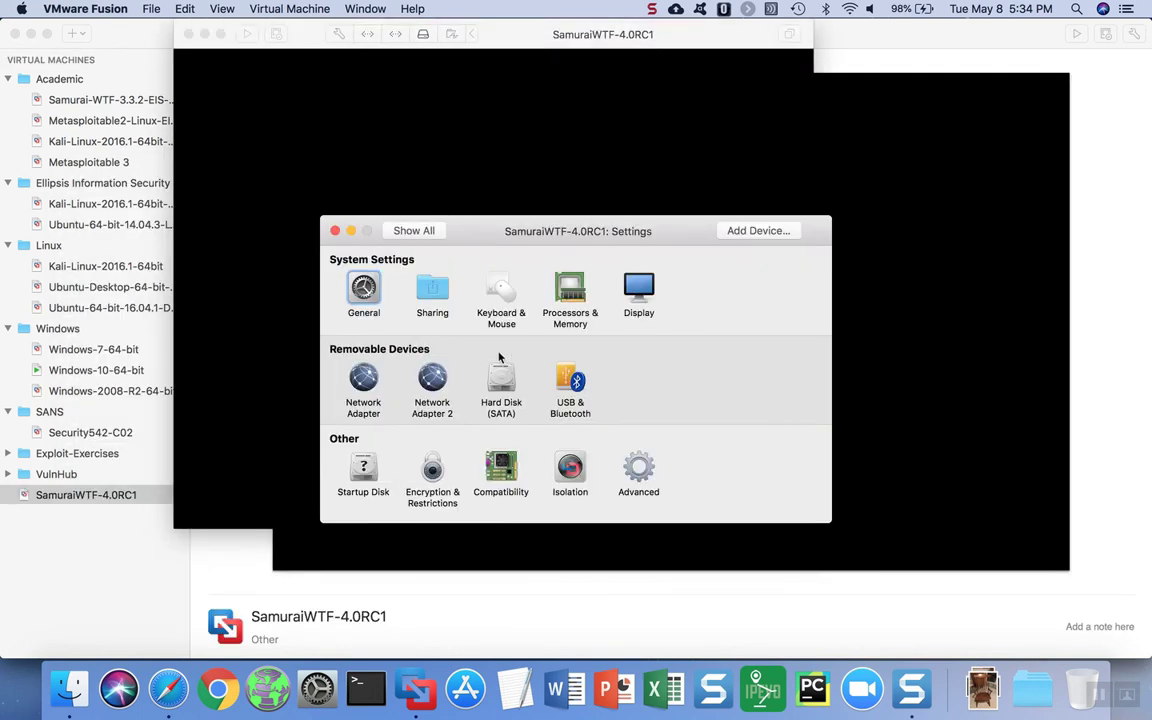
{"action": "left_click", "coordinate": [569, 286]}
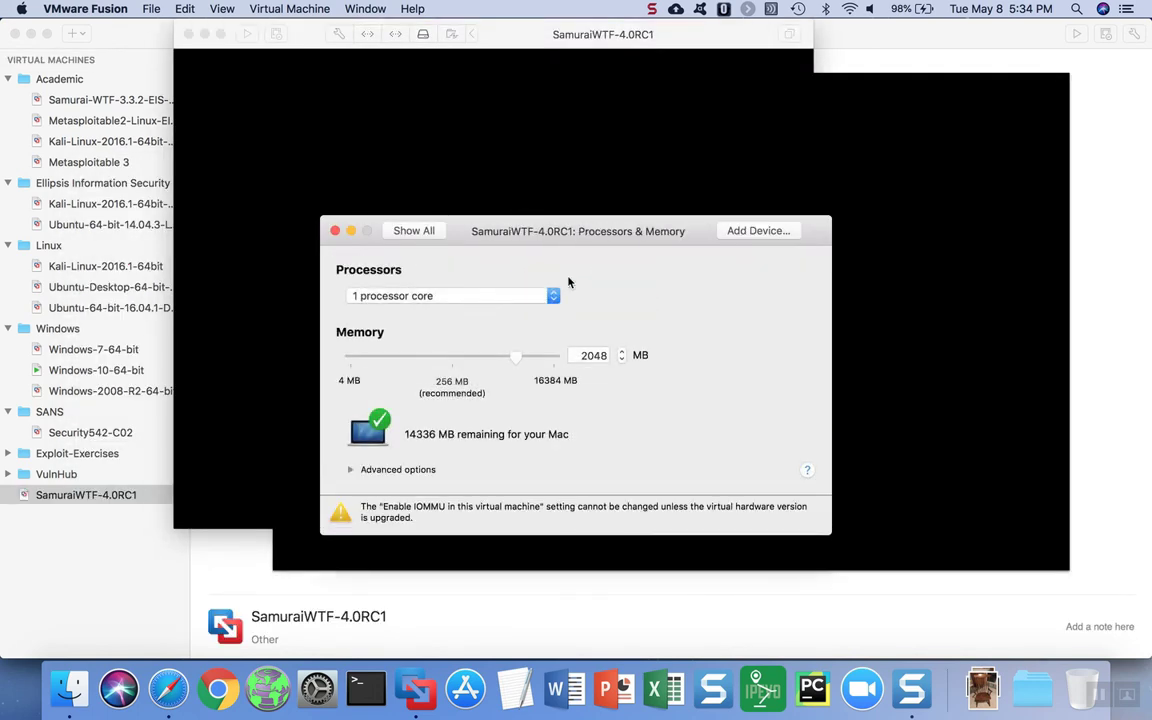
{"action": "left_click", "coordinate": [550, 295]}
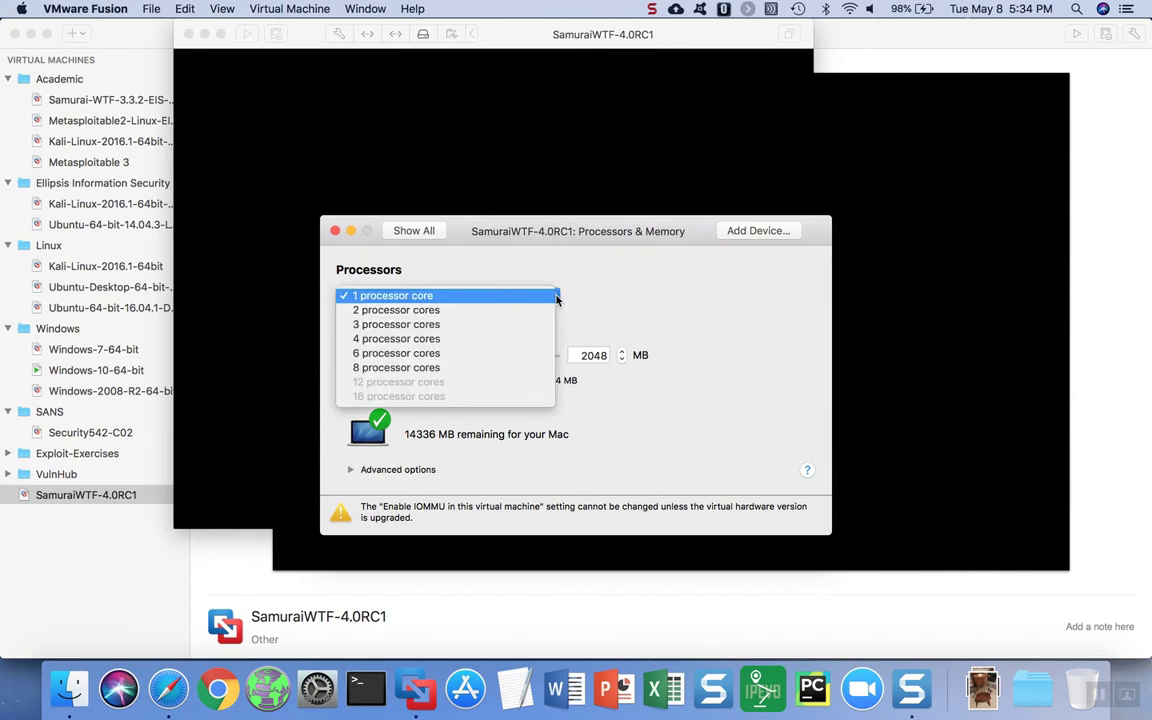
{"action": "left_click", "coordinate": [522, 312]}
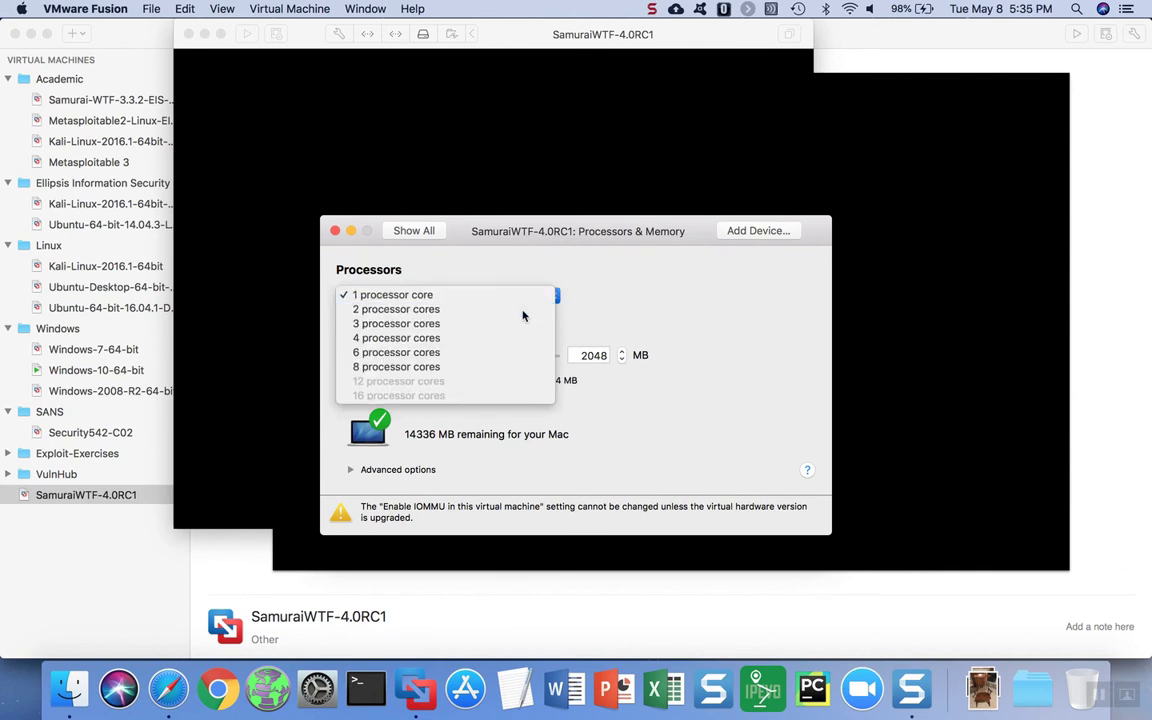
{"action": "left_click", "coordinate": [407, 231]}
{"action": "left_click", "coordinate": [431, 378]}
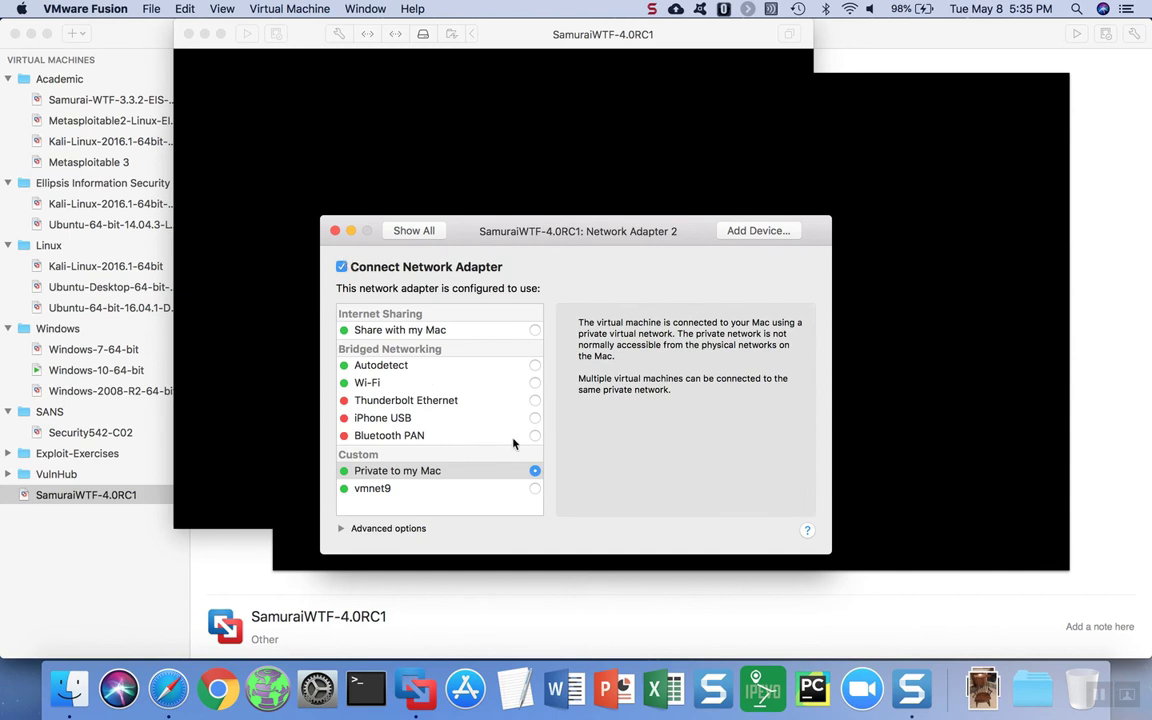
{"action": "left_click", "coordinate": [334, 231]}
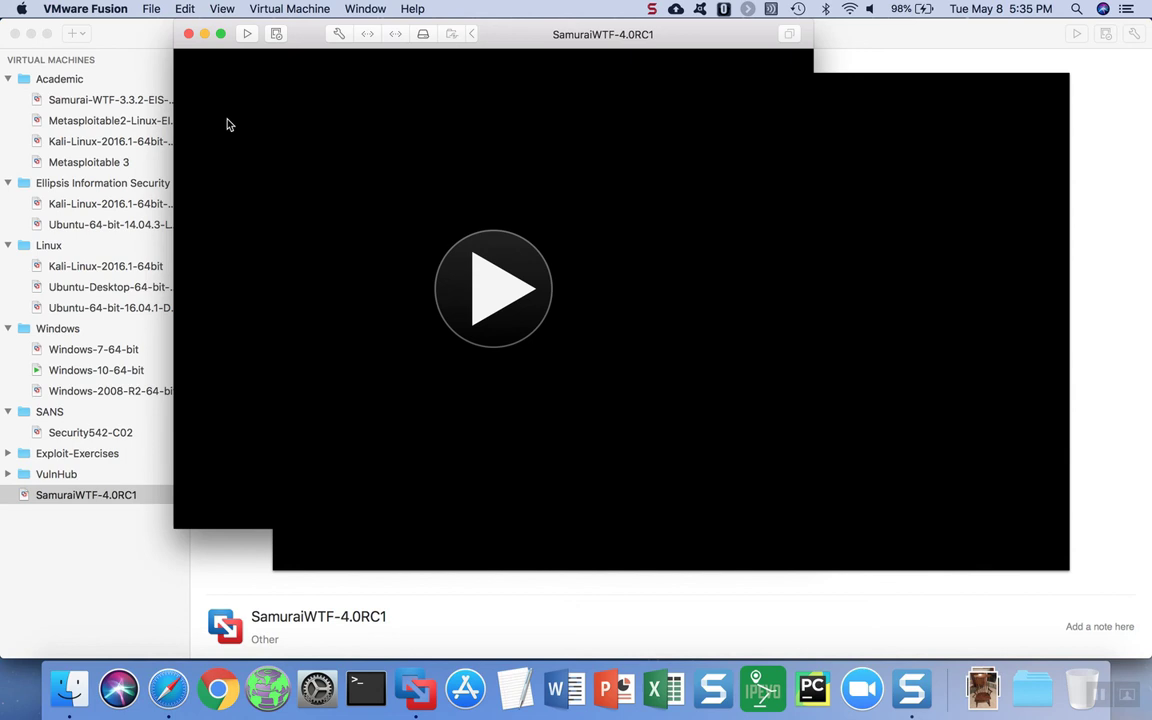
Power on SamuraiWTF-4.0RC1, accept the hardware upgrade, and boot Debian GNU/Linux from GRUB
{"action": "left_click", "coordinate": [495, 308]}
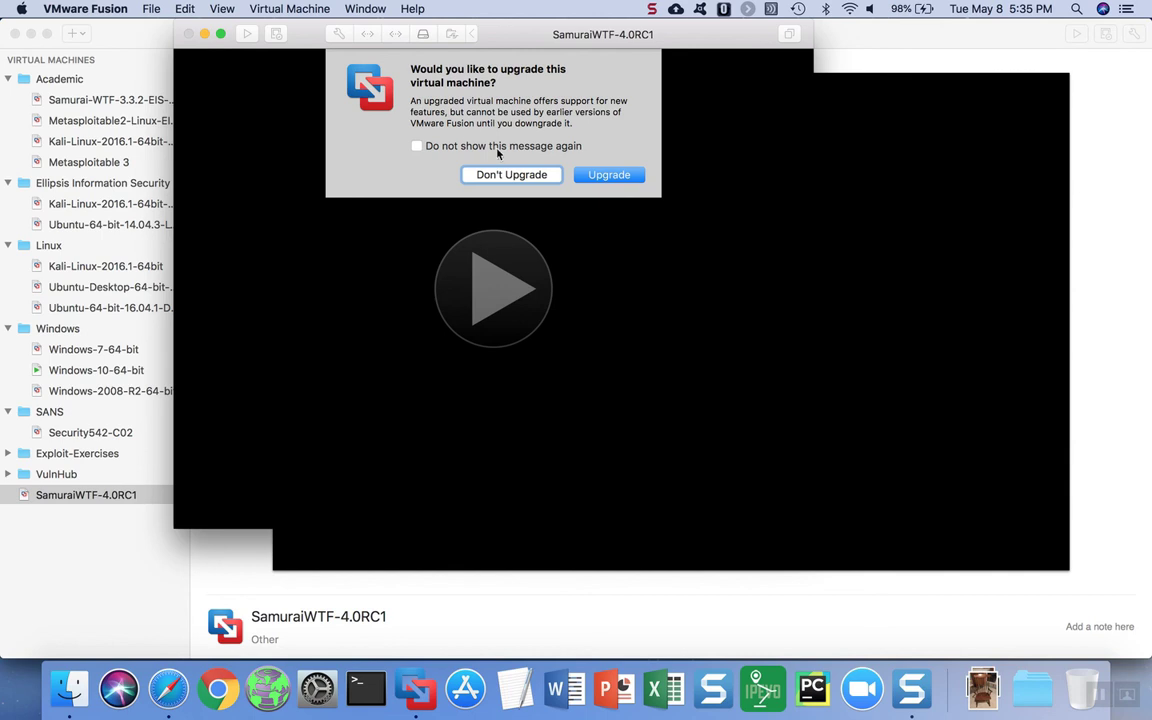
{"action": "left_click", "coordinate": [593, 176]}
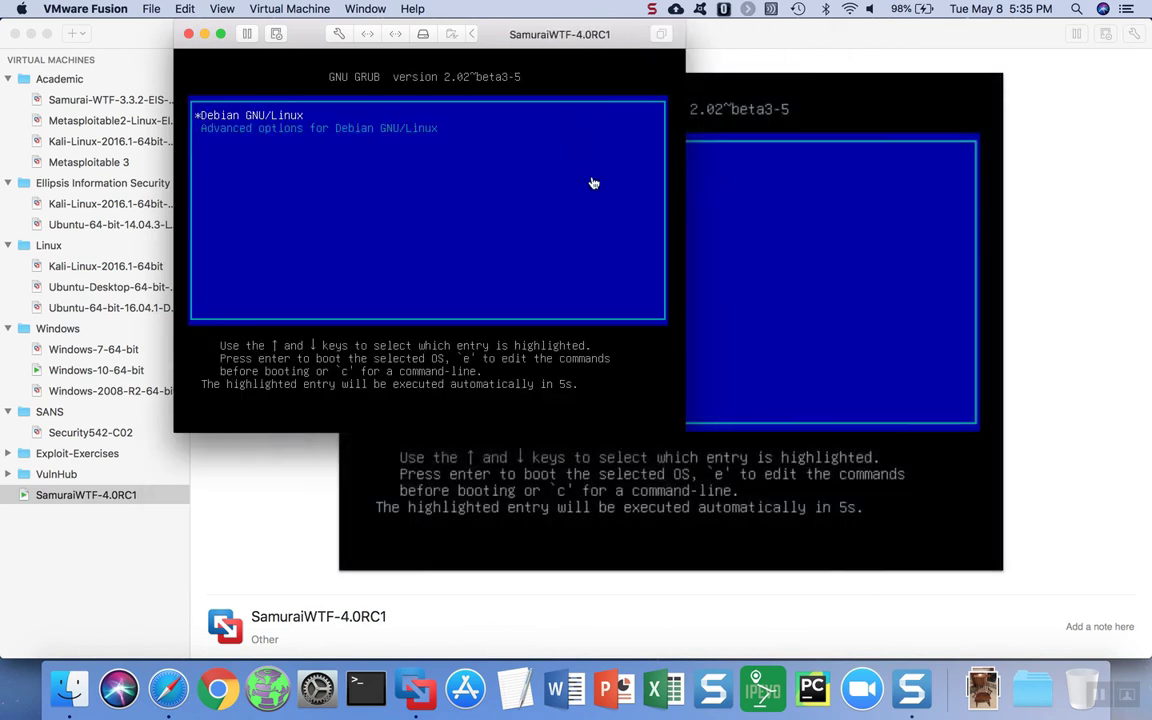
{"action": "left_click", "coordinate": [593, 183]}
{"action": "key", "text": "Return"}
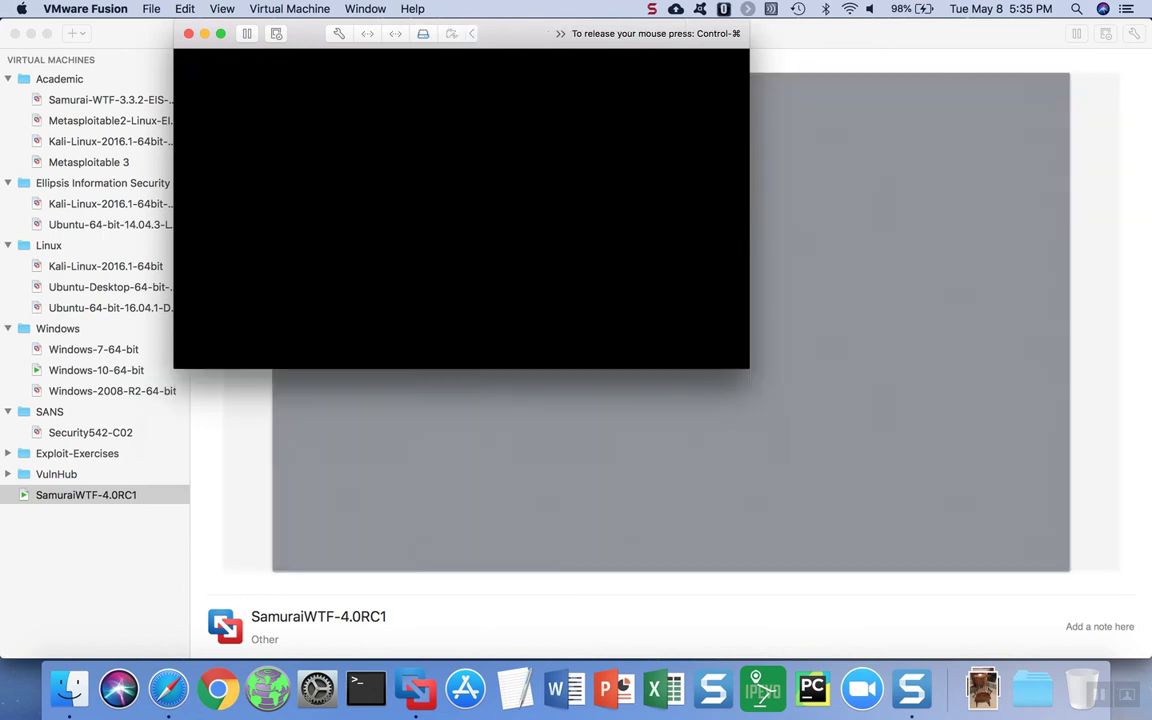